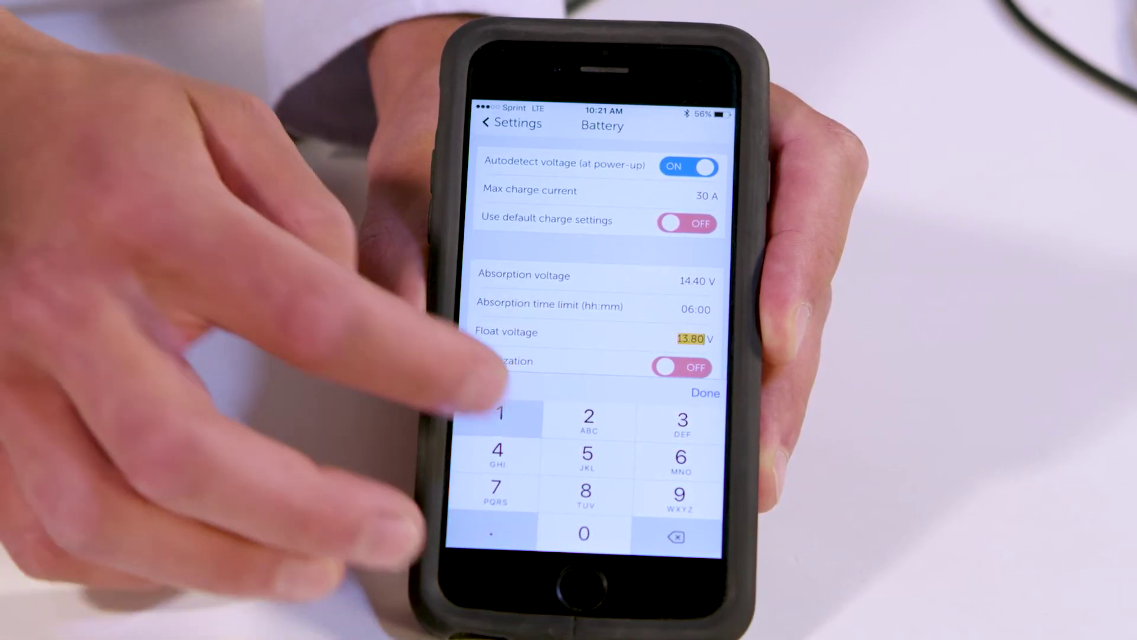
{"action": "type", "text": "13.6"}
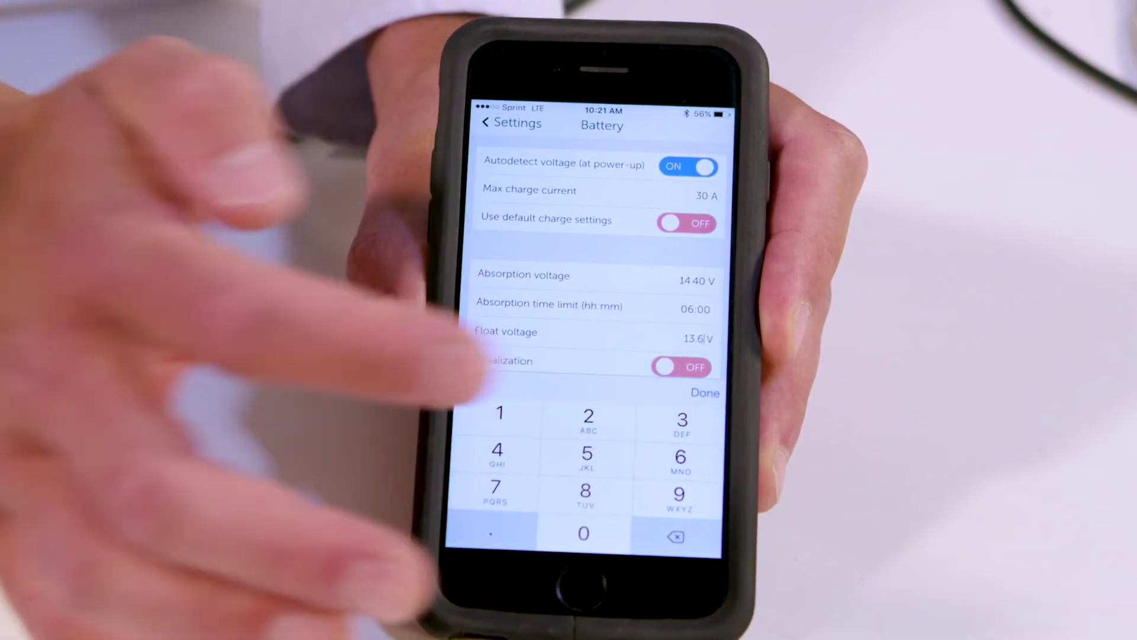